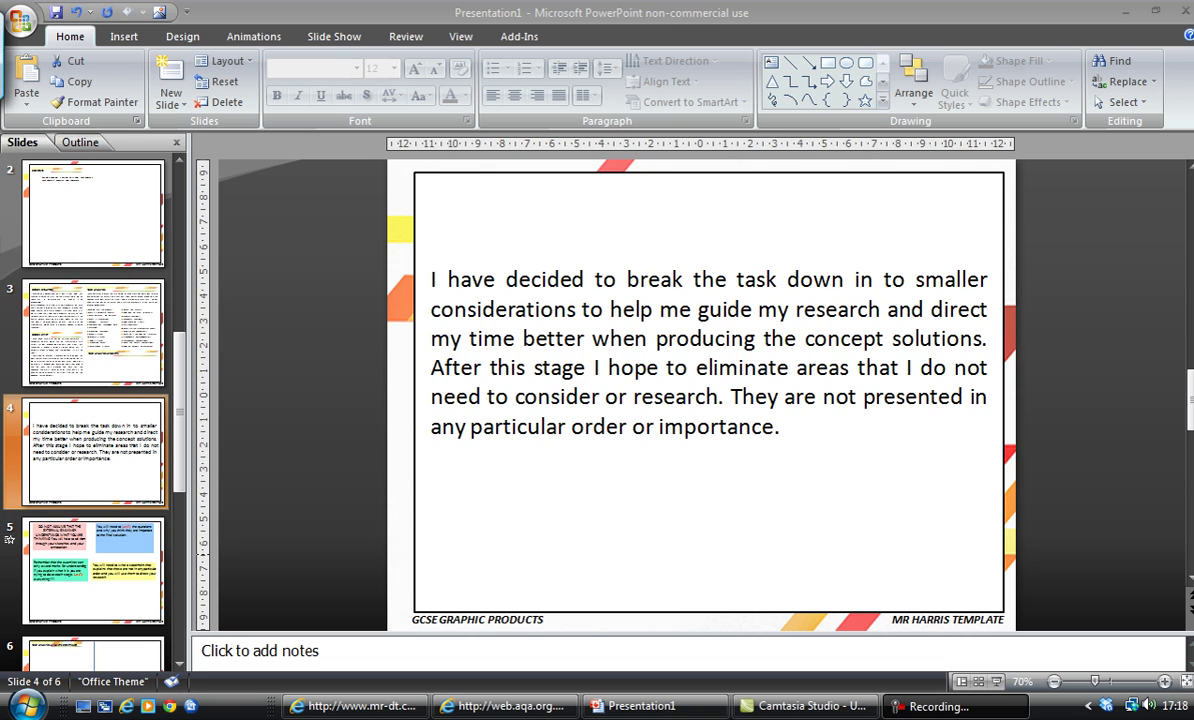
Restore the minimized AQA specification PDF from the taskbar over the presentation
{"action": "left_click", "coordinate": [510, 706]}
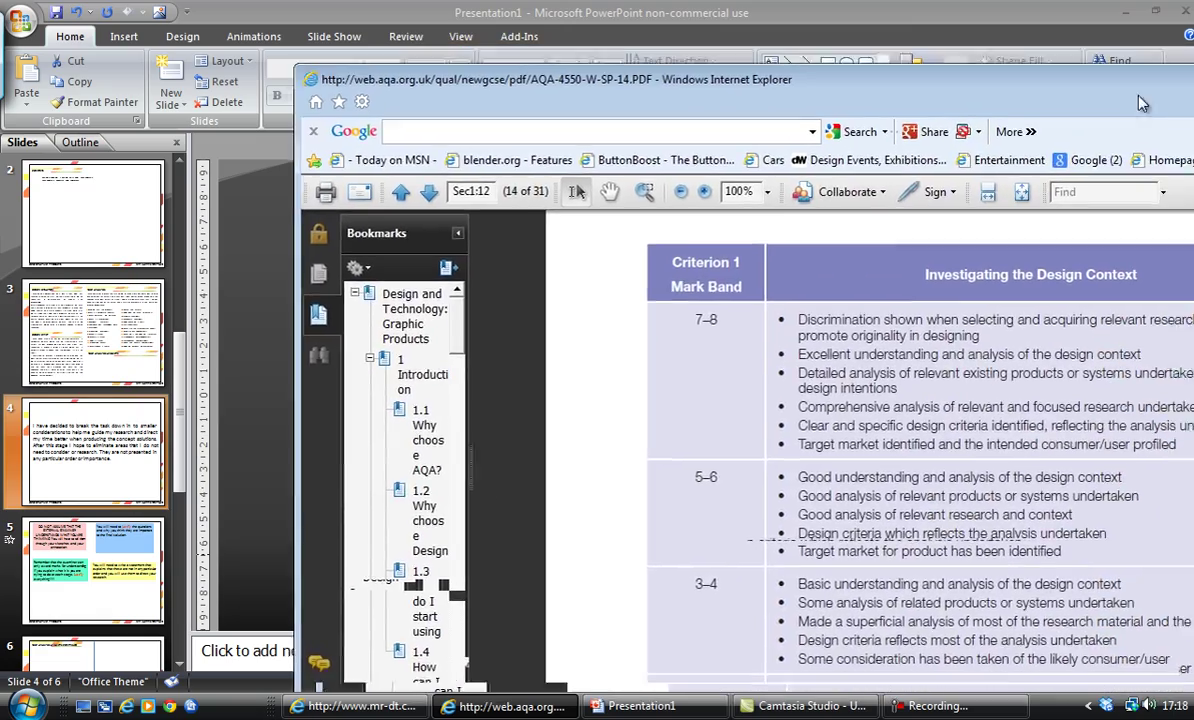
Reposition the specification window to read the Criterion 1 mark bands, then move it aside
{"action": "left_click_drag", "start_coordinate": [1140, 103], "coordinate": [826, 63]}
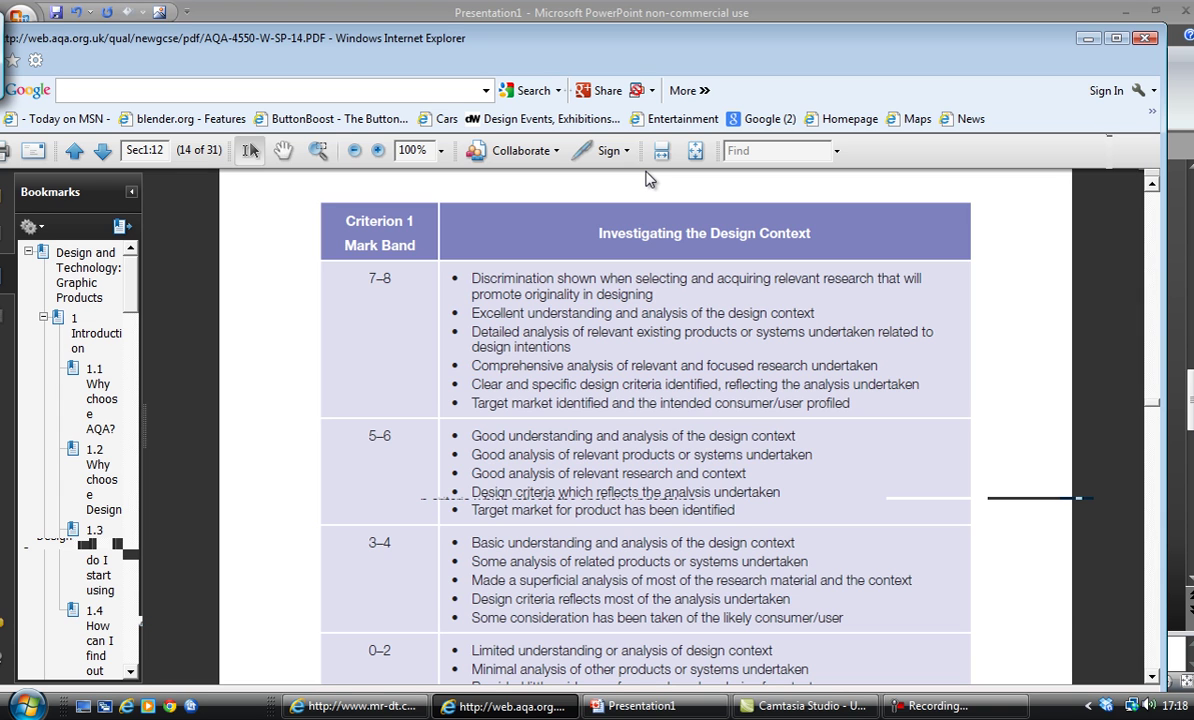
{"action": "left_click_drag", "start_coordinate": [633, 45], "coordinate": [1193, 75]}
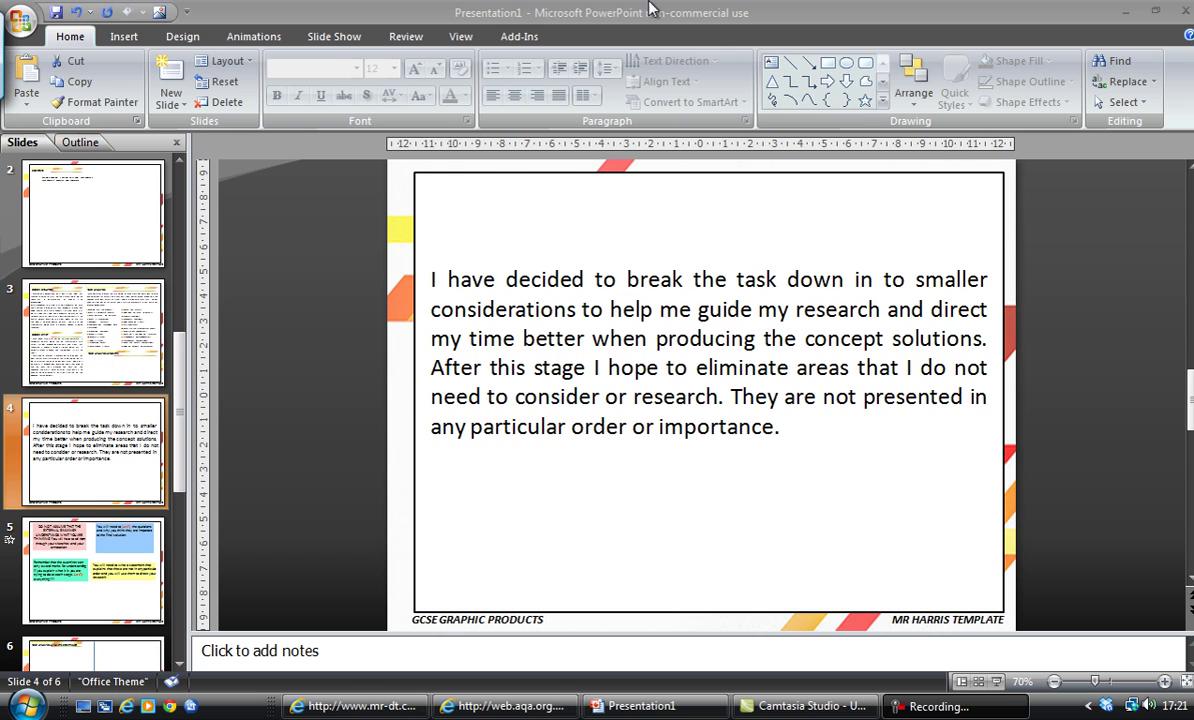
Select most of slide 4's task-breakdown paragraph, then go to slide 3's question 1 text box
{"action": "left_click_drag", "start_coordinate": [776, 427], "coordinate": [728, 427]}
{"action": "left_click_drag", "start_coordinate": [653, 395], "coordinate": [482, 298]}
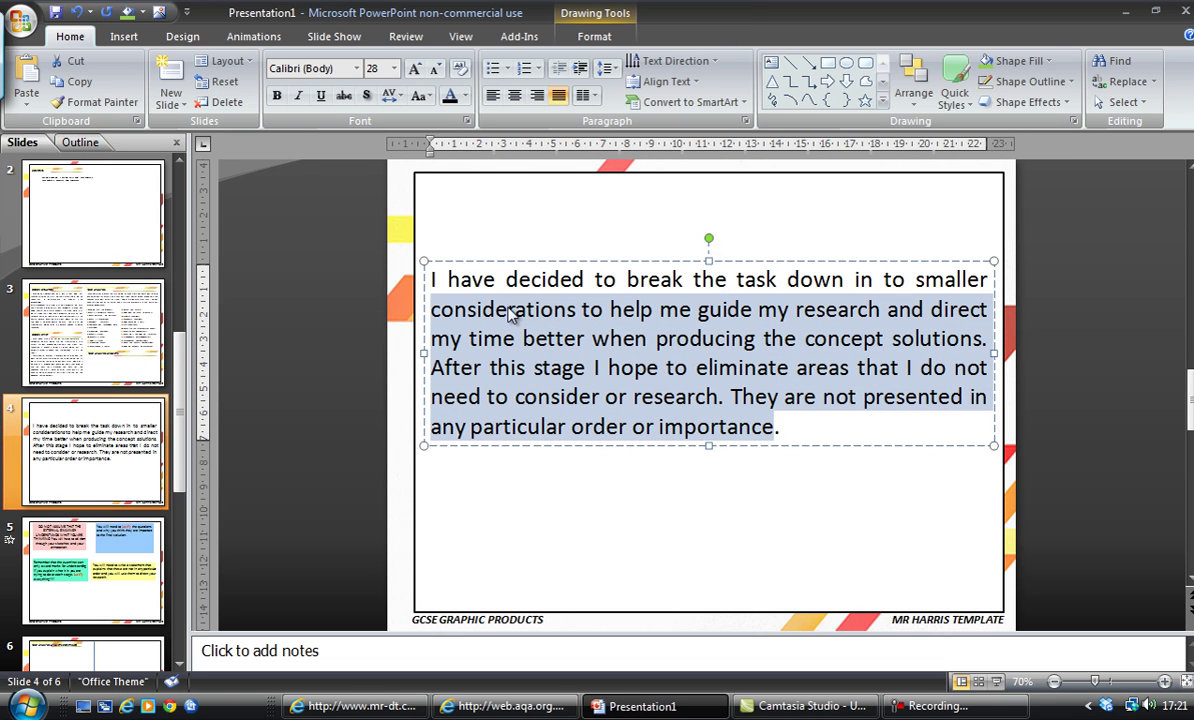
{"action": "left_click", "coordinate": [96, 348]}
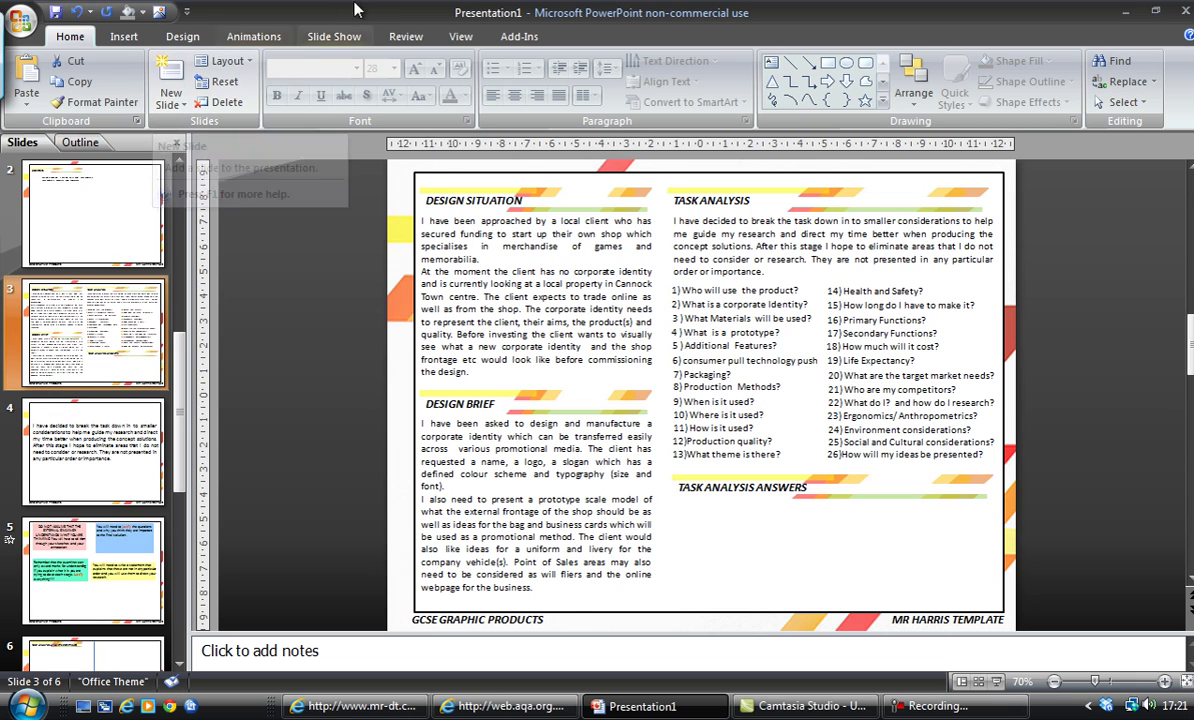
{"action": "left_click", "coordinate": [711, 276]}
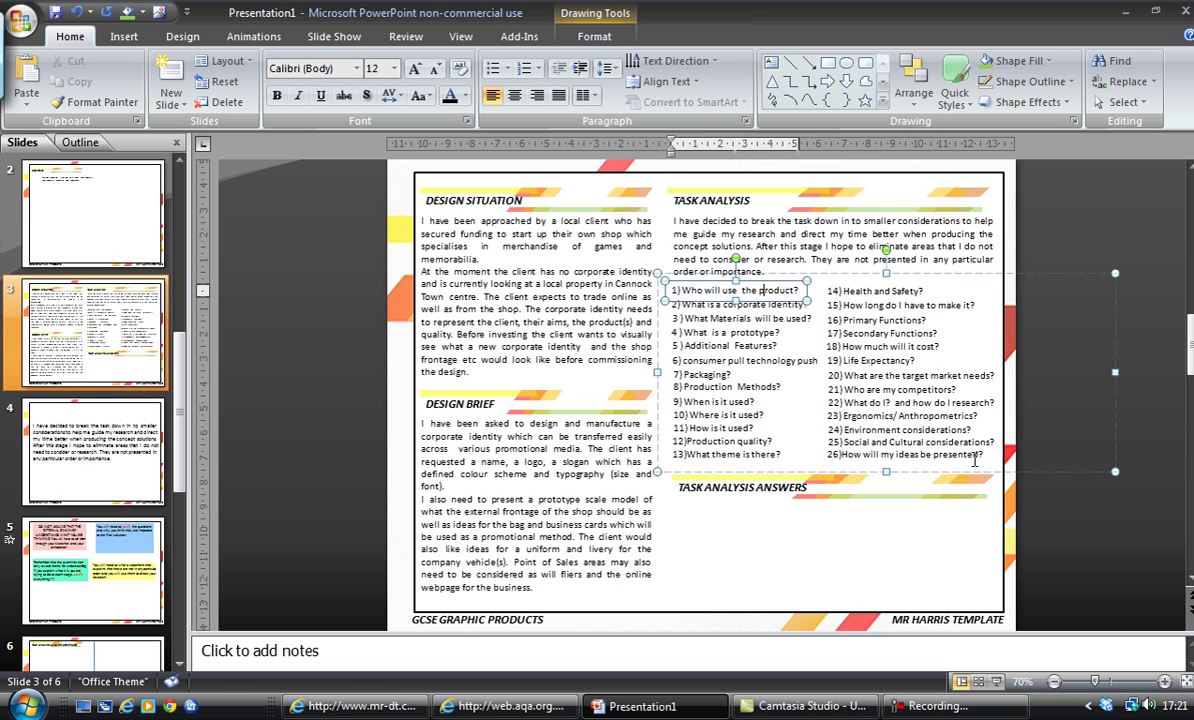
Zoom slide 3 to 150%, then back to 140% to read the Task Analysis questions
{"action": "left_click", "coordinate": [1164, 681]}
{"action": "left_click", "coordinate": [1164, 681]}
{"action": "left_click", "coordinate": [1164, 681]}
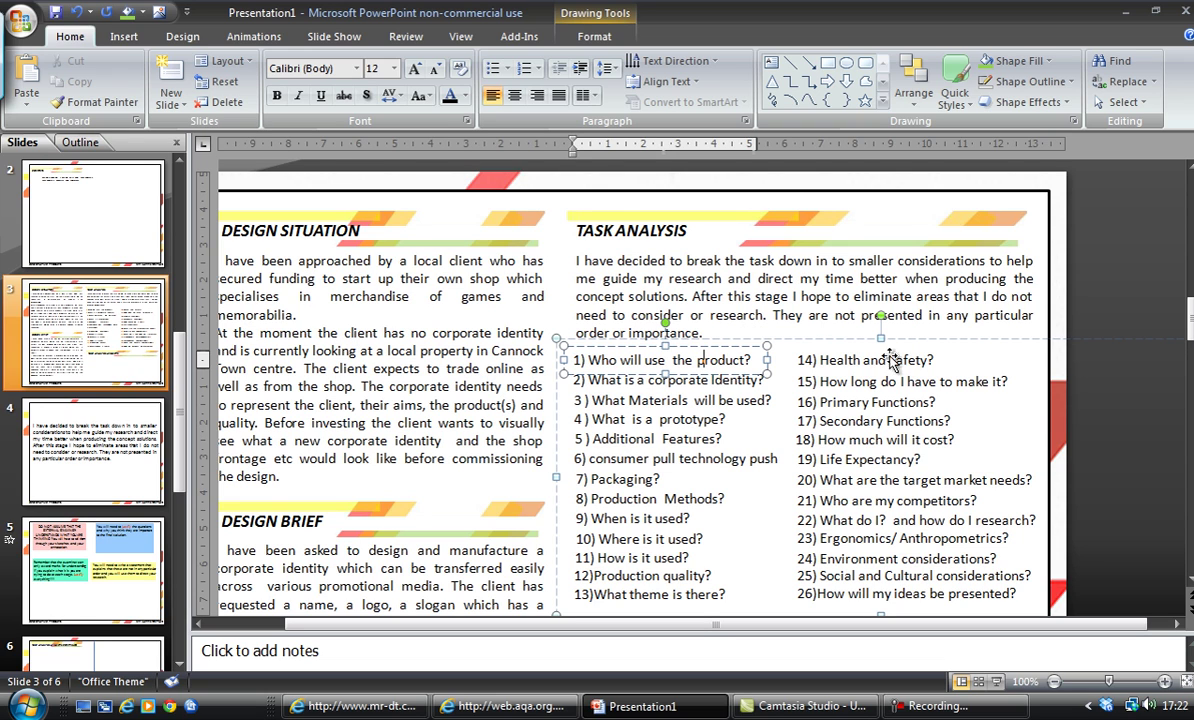
{"action": "left_click", "coordinate": [1162, 682]}
{"action": "left_click", "coordinate": [1162, 682]}
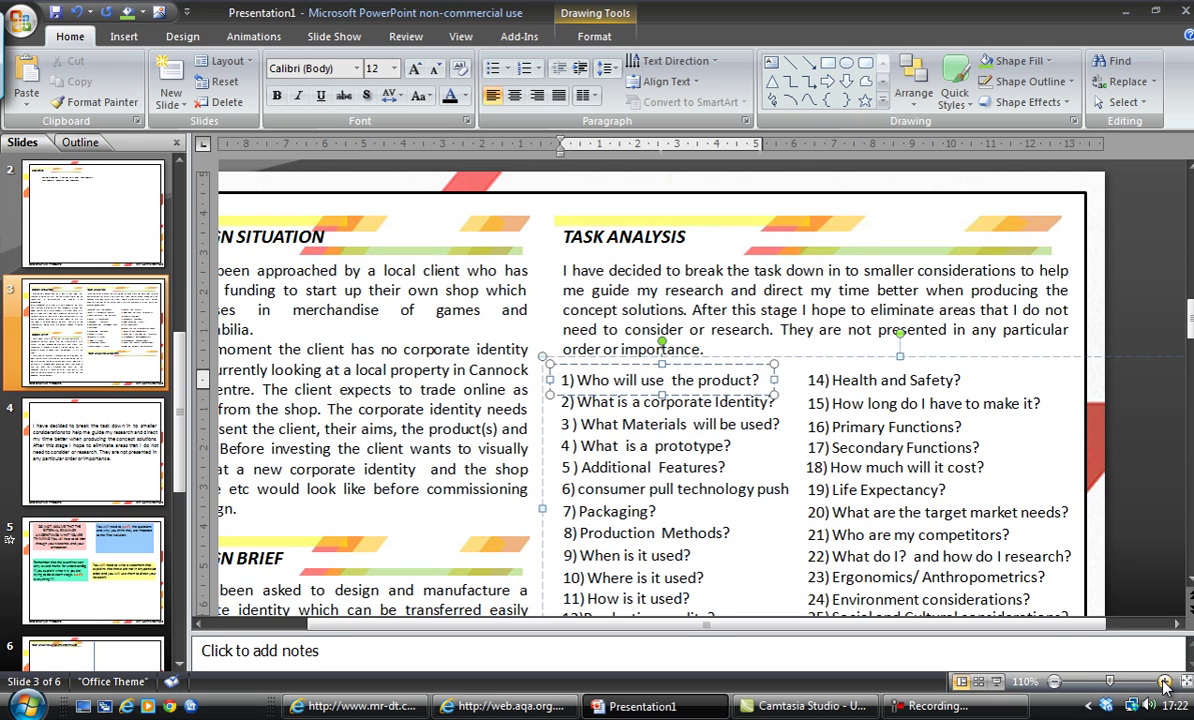
{"action": "left_click", "coordinate": [1162, 682]}
{"action": "left_click", "coordinate": [1162, 682]}
{"action": "left_click", "coordinate": [1162, 682]}
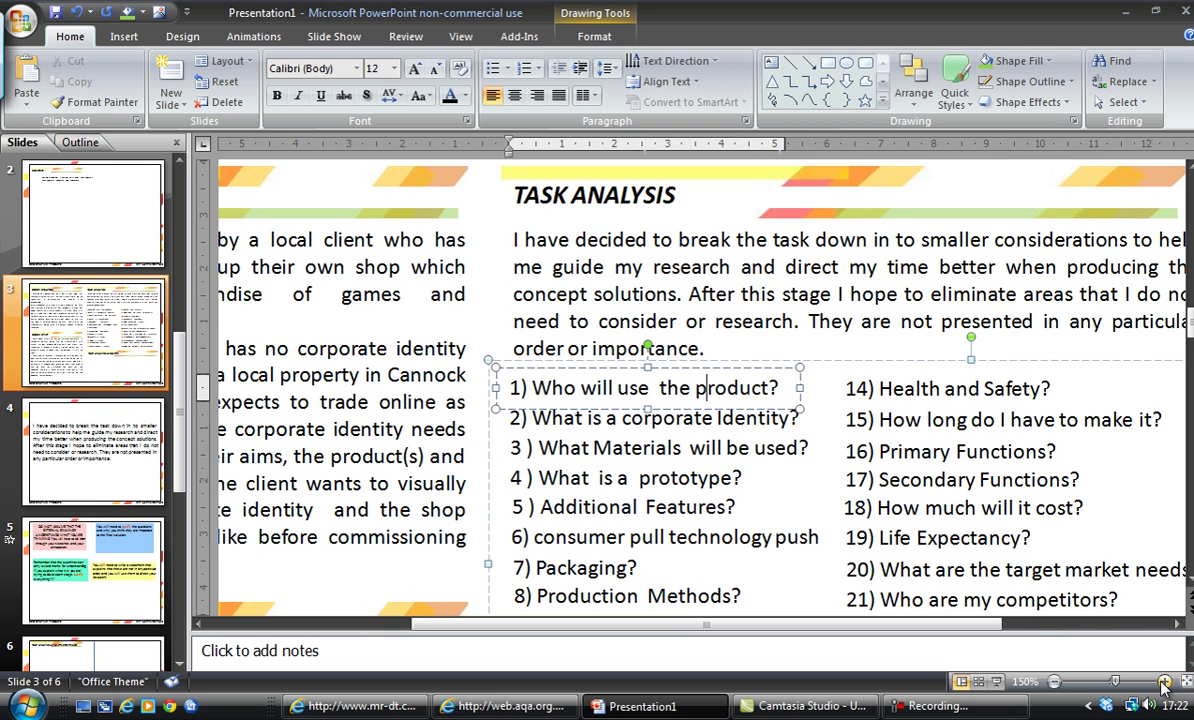
{"action": "left_click", "coordinate": [1054, 682]}
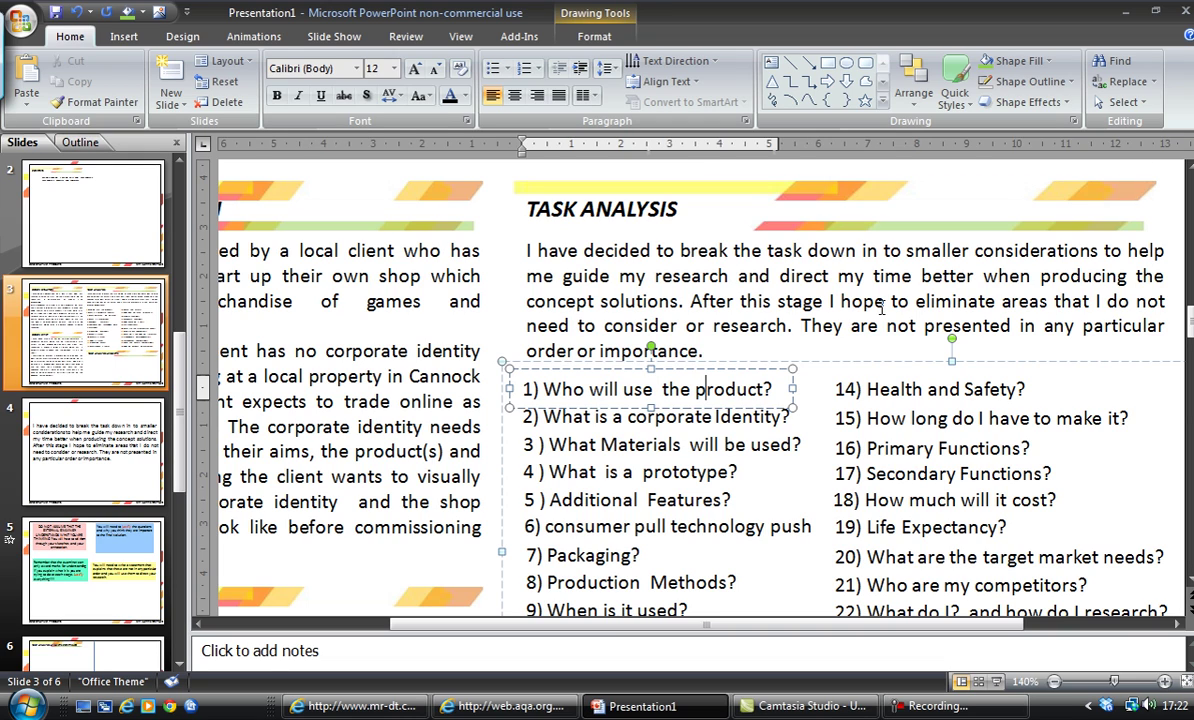
{"action": "left_click", "coordinate": [675, 418]}
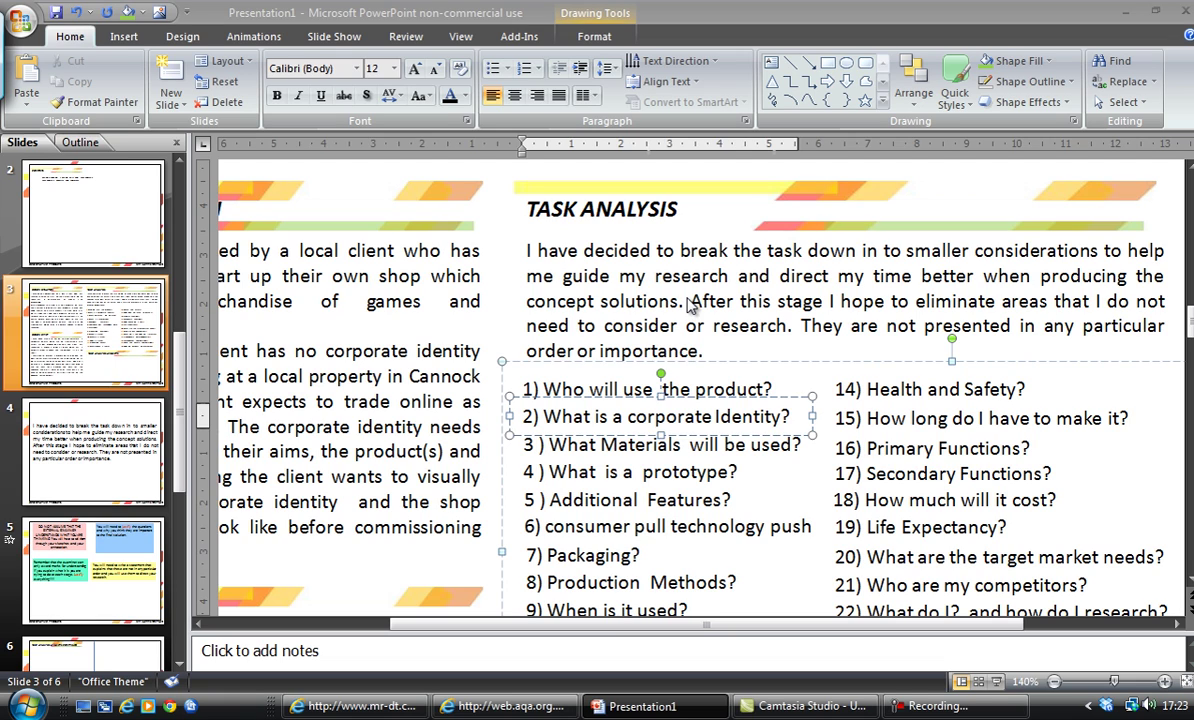
Delete the extra space before 'prototype' in question 4, then select the question 5 box
{"action": "left_click", "coordinate": [687, 446]}
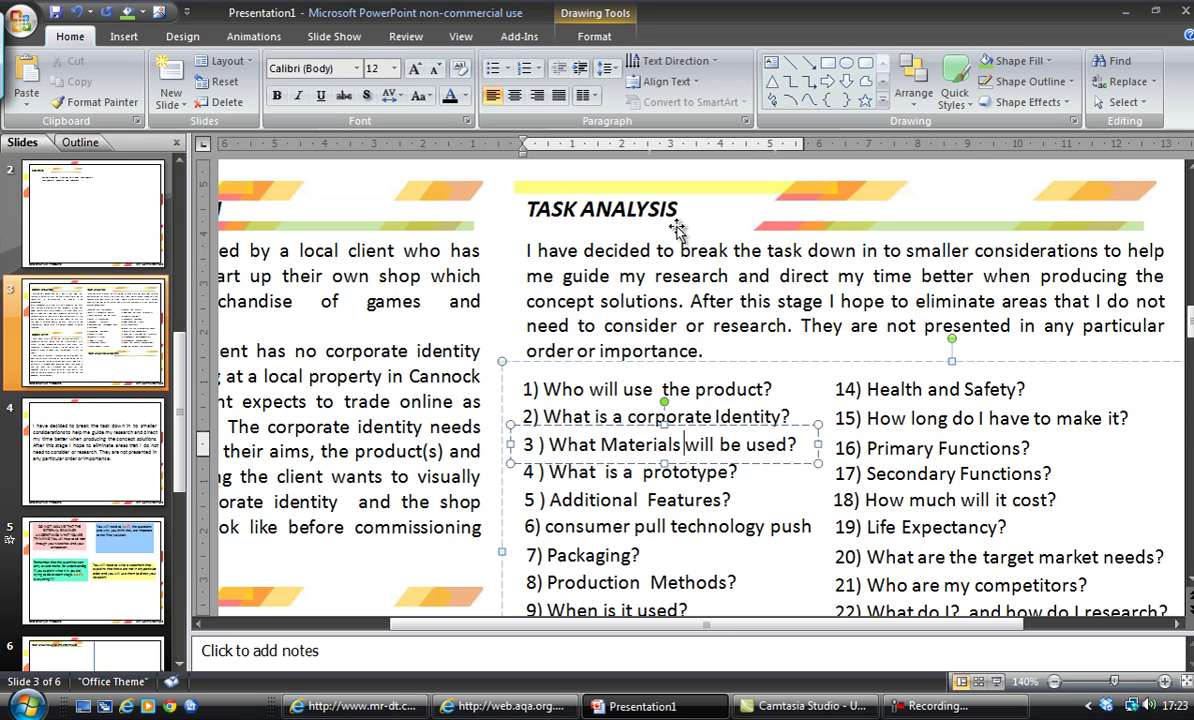
{"action": "left_click", "coordinate": [647, 470]}
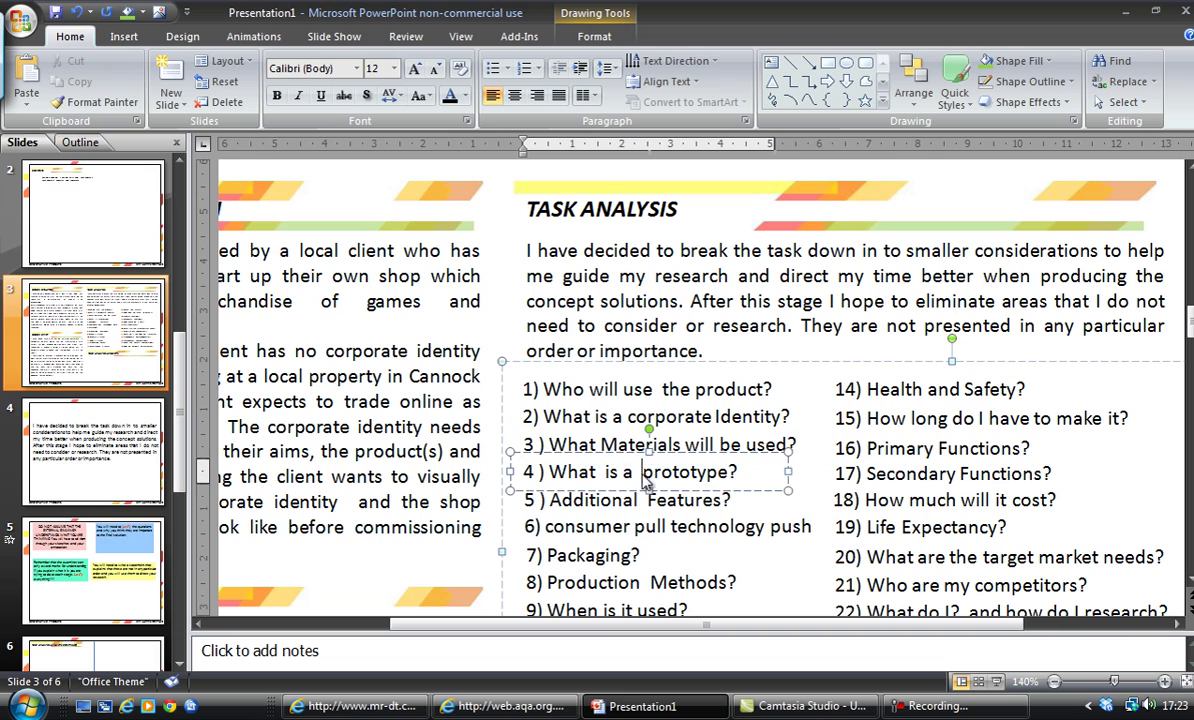
{"action": "key", "text": "BackSpace"}
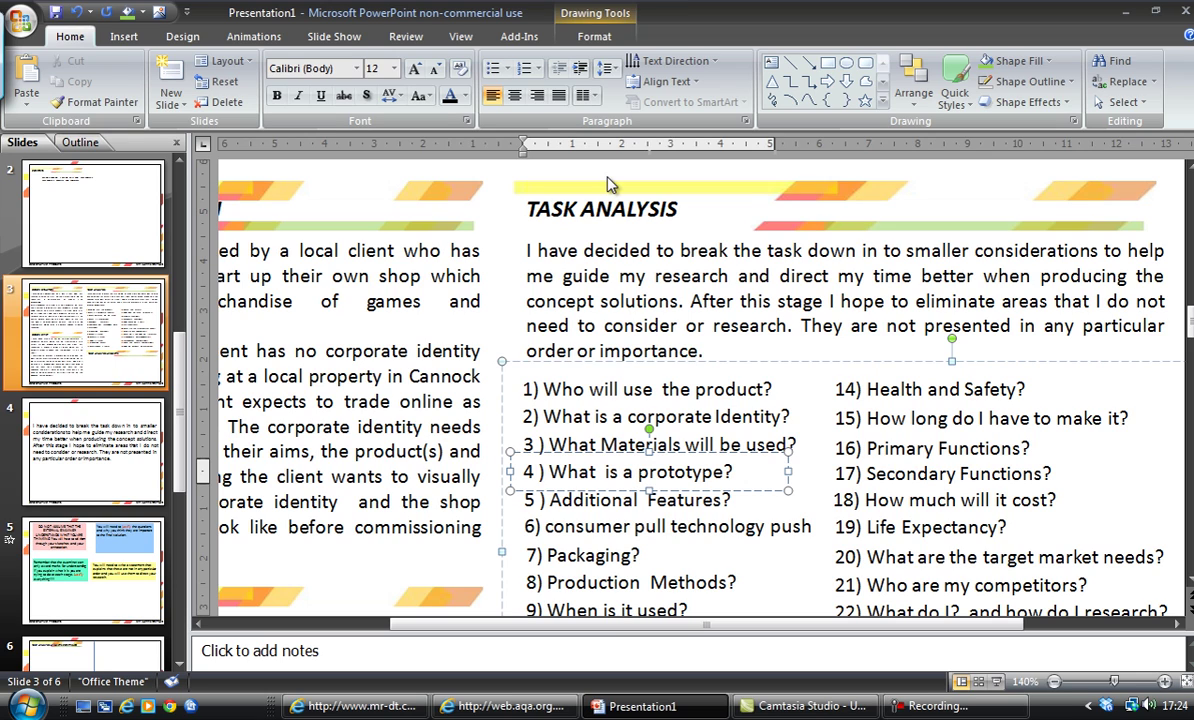
{"action": "left_click", "coordinate": [612, 488]}
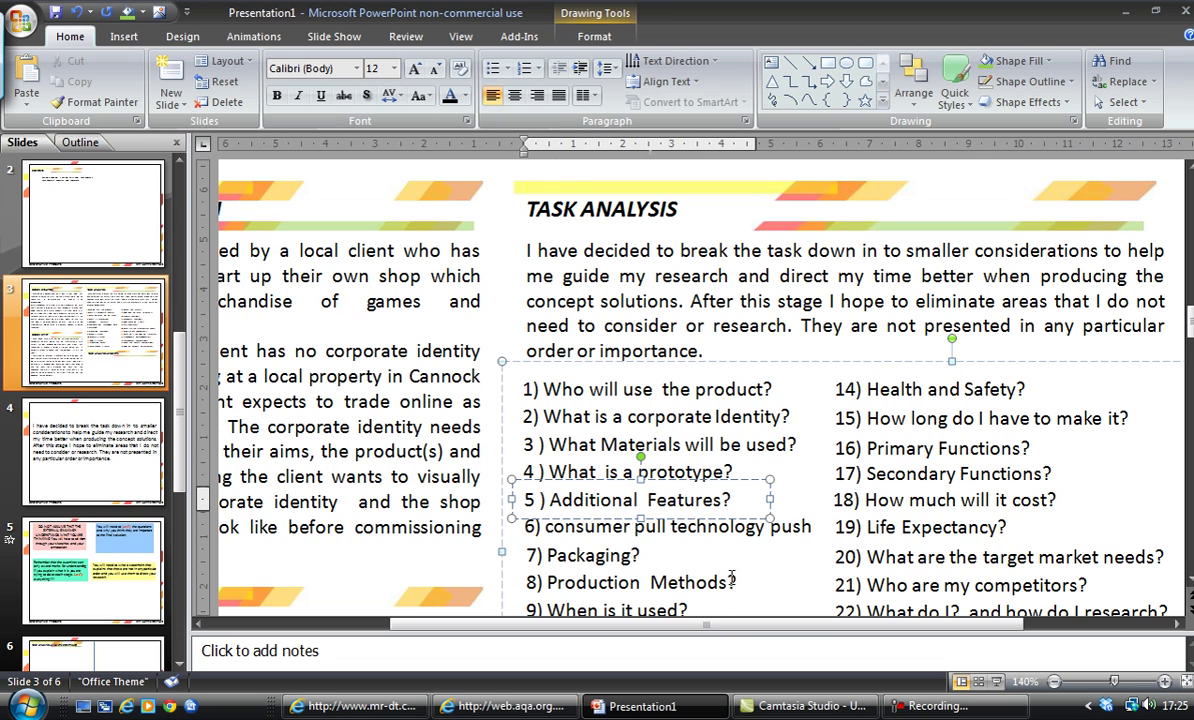
{"action": "left_click", "coordinate": [672, 565]}
{"action": "left_click", "coordinate": [620, 556]}
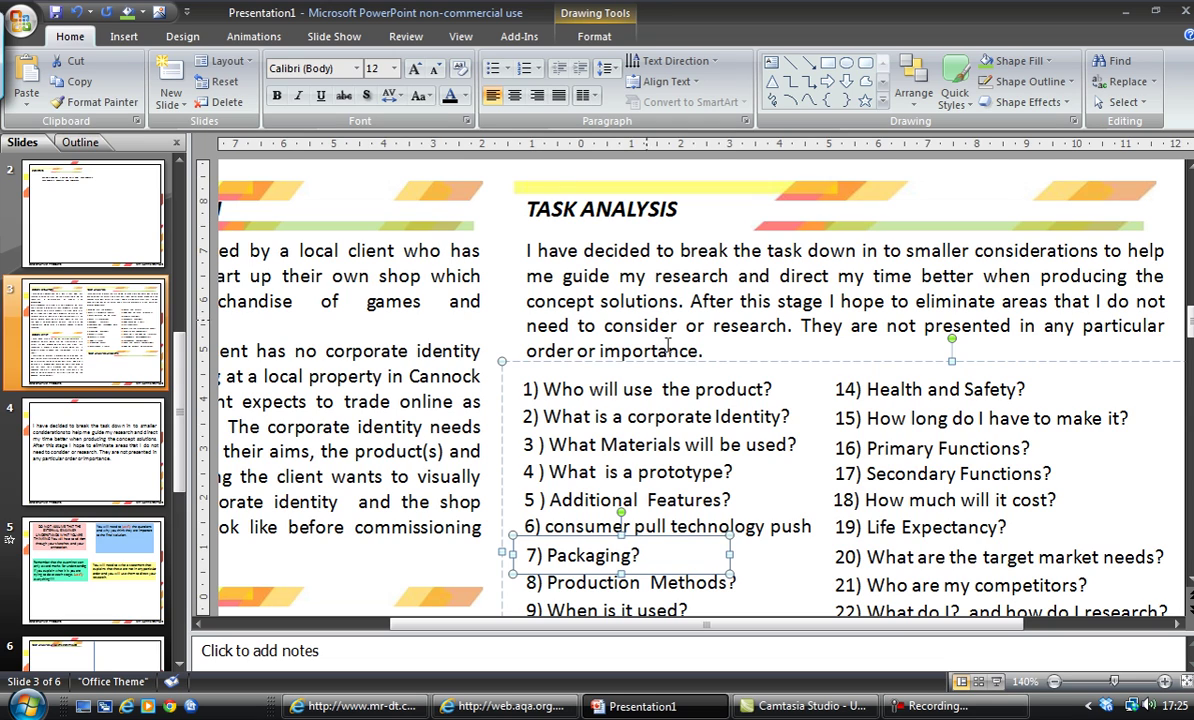
{"action": "left_click", "coordinate": [727, 590]}
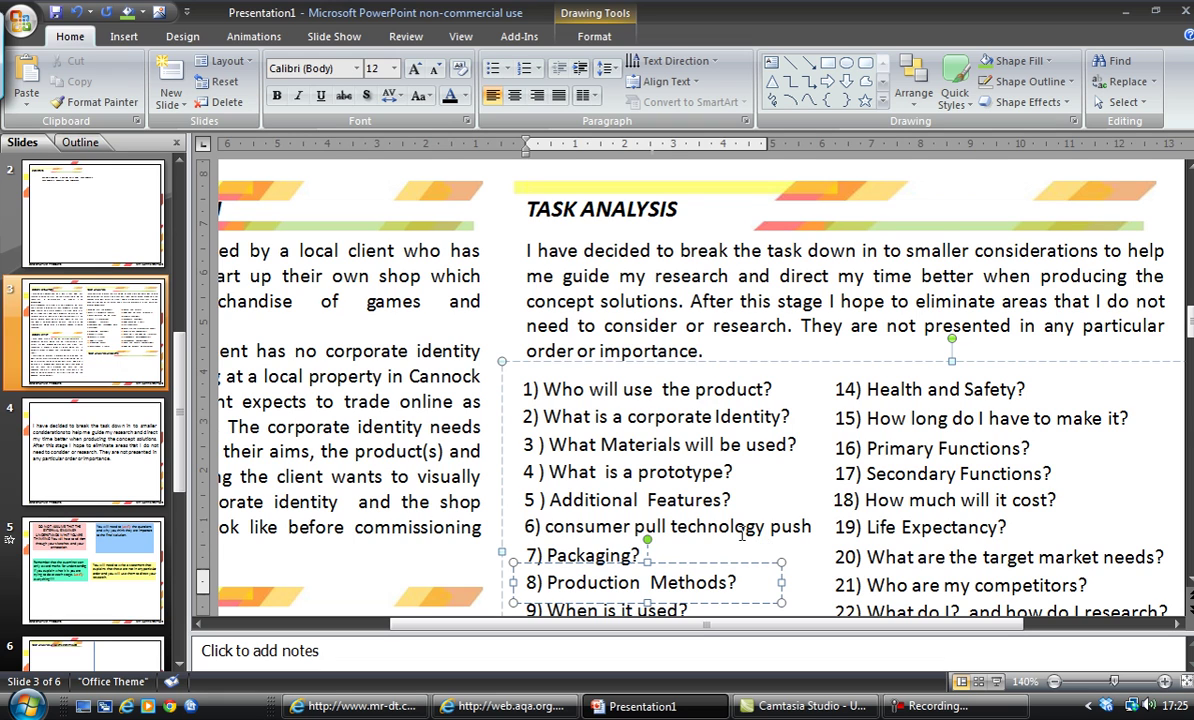
{"action": "scroll", "coordinate": [700, 555], "scroll_direction": "down", "scroll_amount": 1}
{"action": "scroll", "coordinate": [683, 566], "scroll_direction": "down", "scroll_amount": 1}
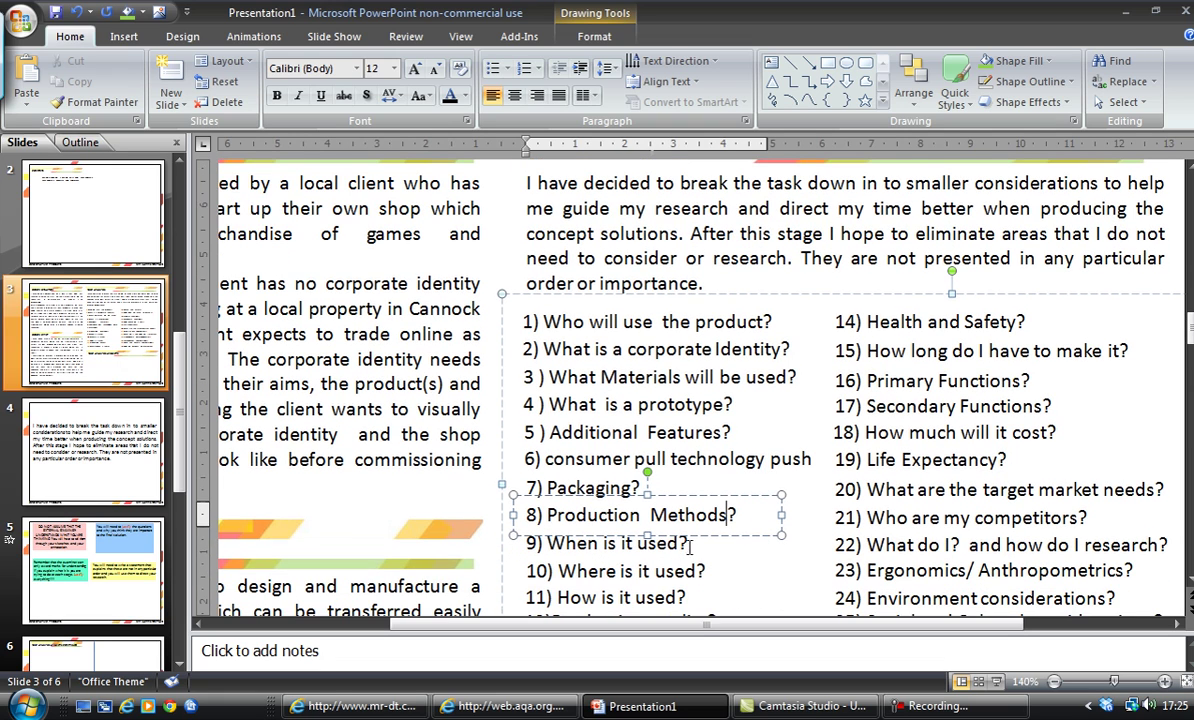
{"action": "left_click", "coordinate": [646, 528]}
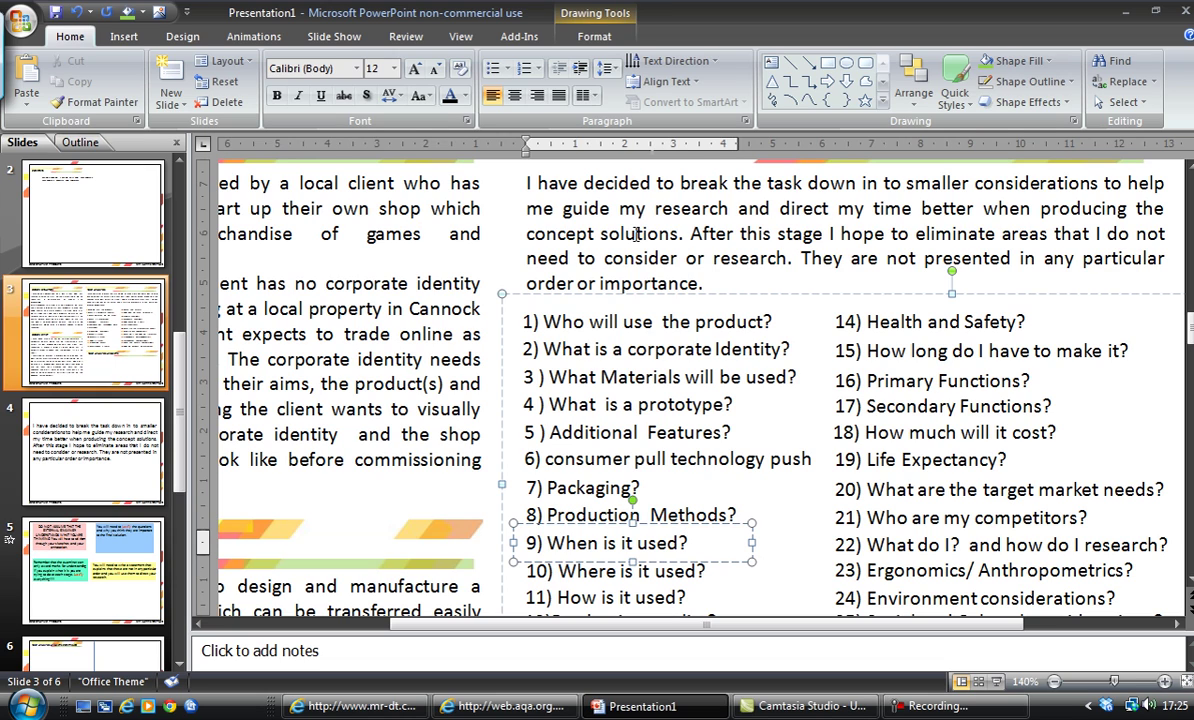
{"action": "left_click", "coordinate": [621, 570]}
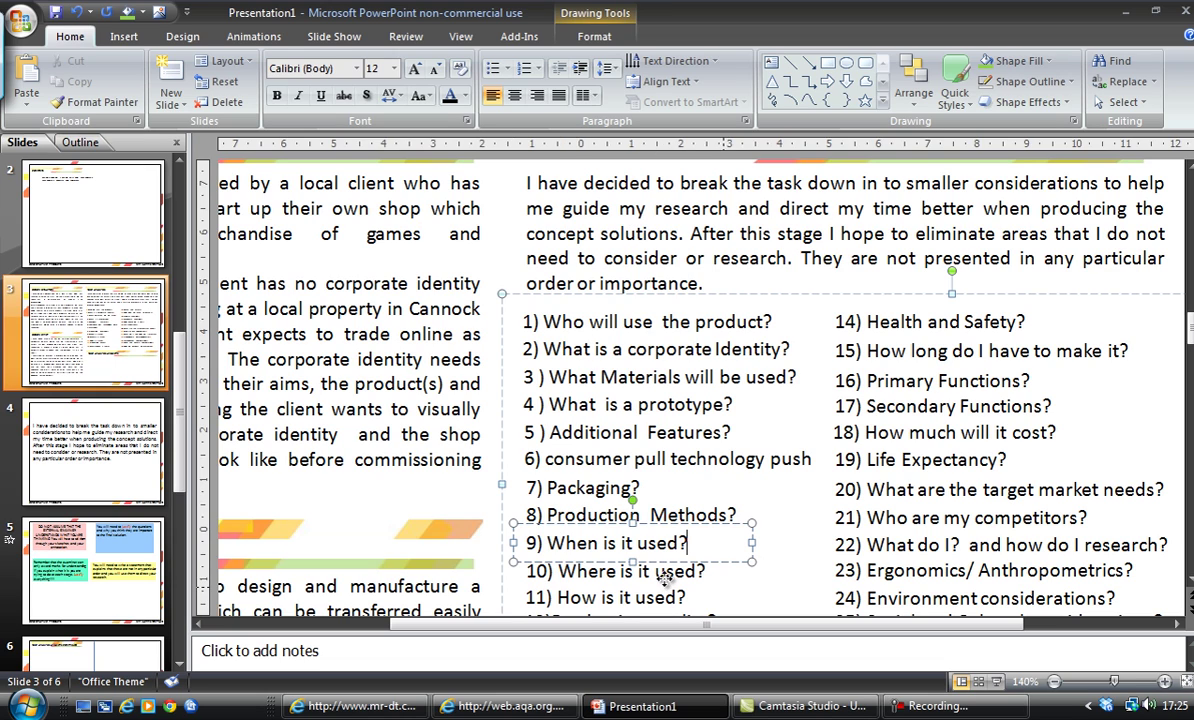
{"action": "left_click", "coordinate": [670, 556]}
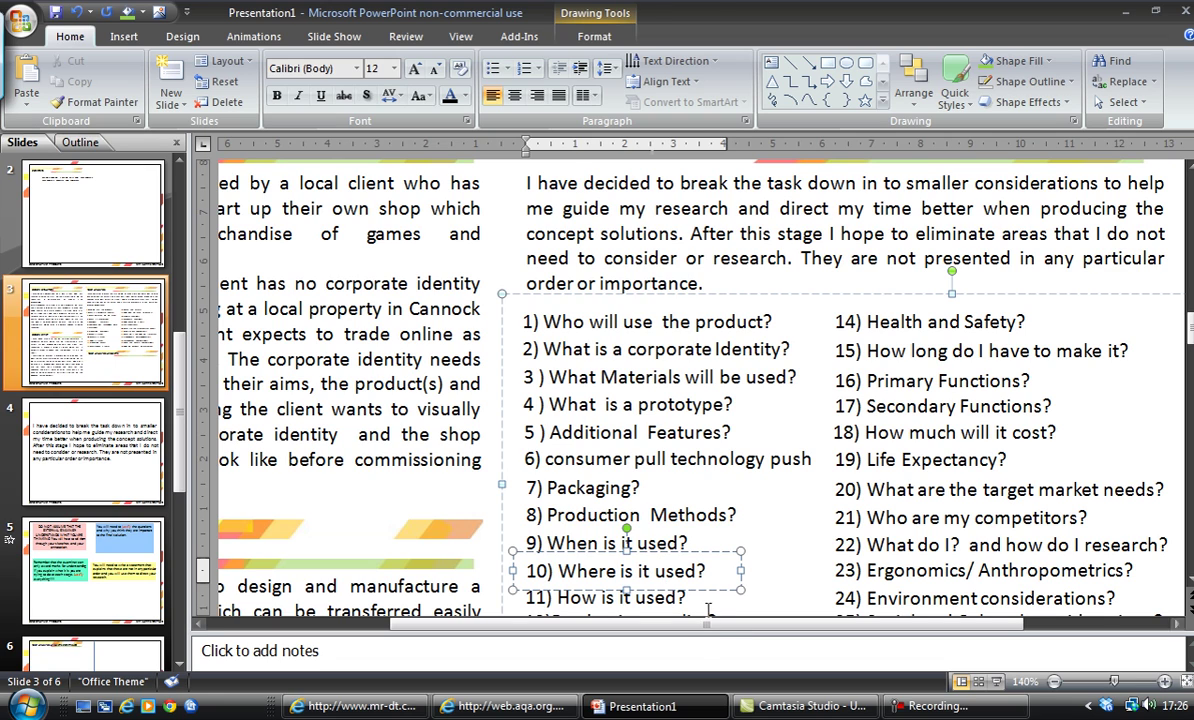
{"action": "left_click", "coordinate": [676, 597]}
{"action": "scroll", "coordinate": [765, 563], "scroll_direction": "down", "scroll_amount": 1}
{"action": "scroll", "coordinate": [766, 565], "scroll_direction": "down", "scroll_amount": 2}
{"action": "scroll", "coordinate": [768, 565], "scroll_direction": "up", "scroll_amount": 1}
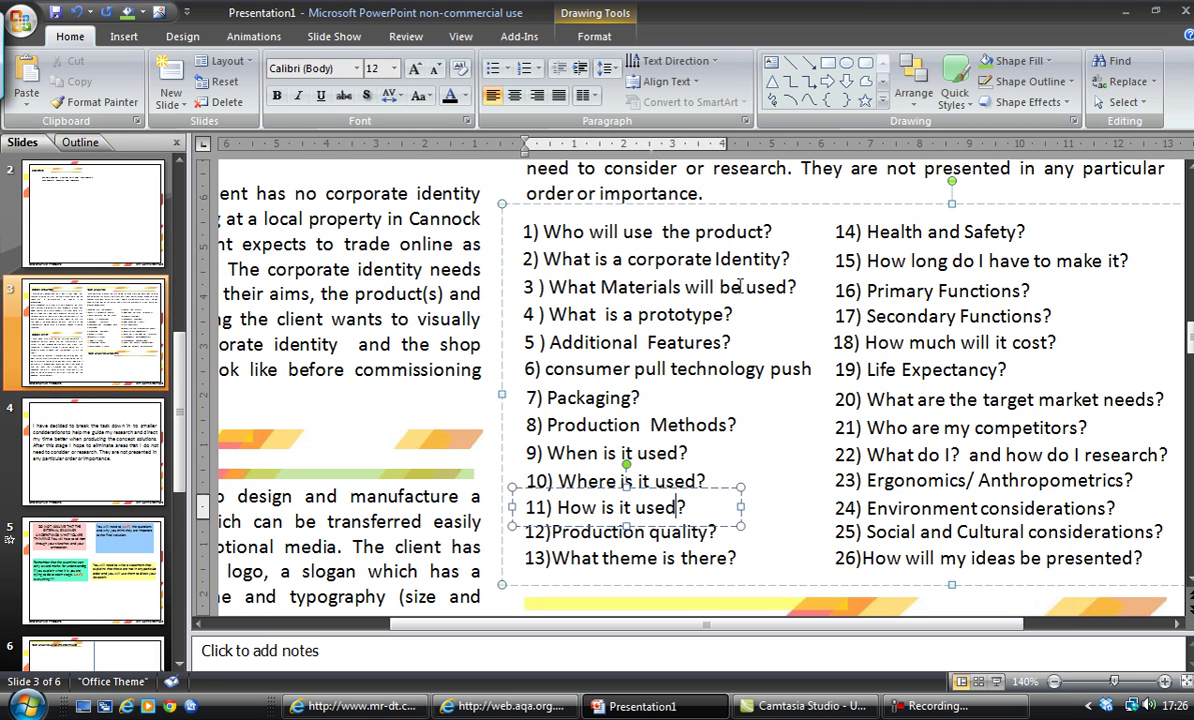
{"action": "left_click", "coordinate": [621, 533]}
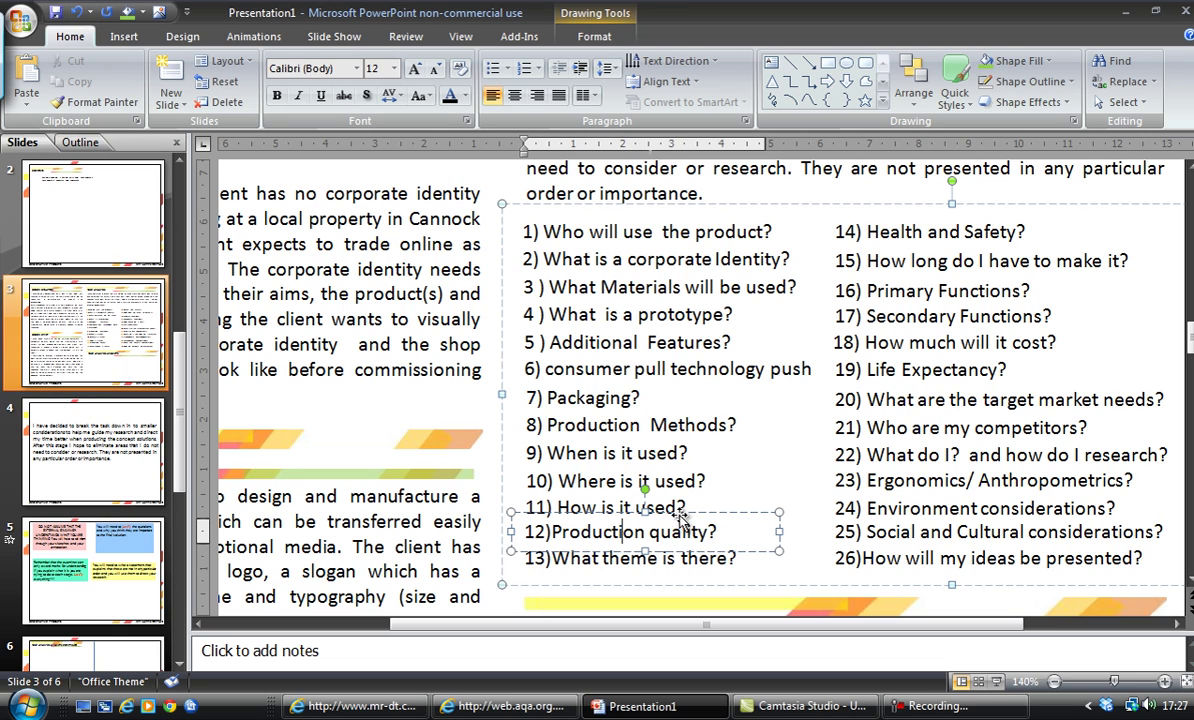
{"action": "left_click", "coordinate": [623, 565]}
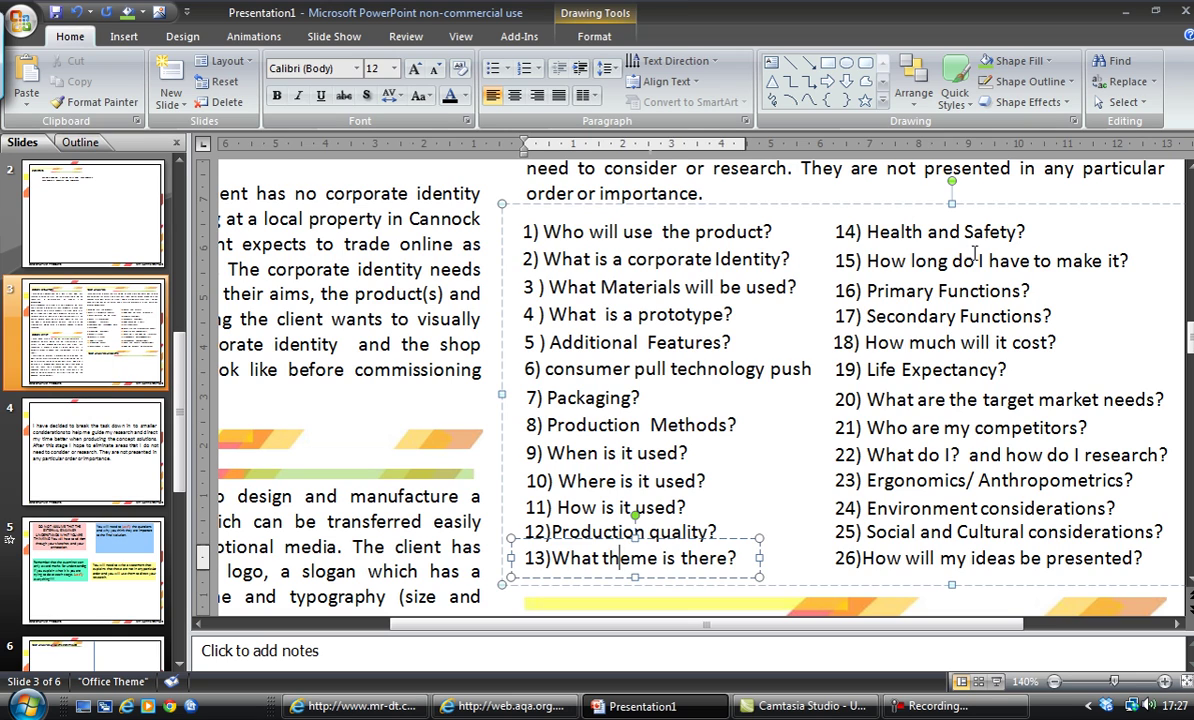
{"action": "left_click", "coordinate": [918, 232]}
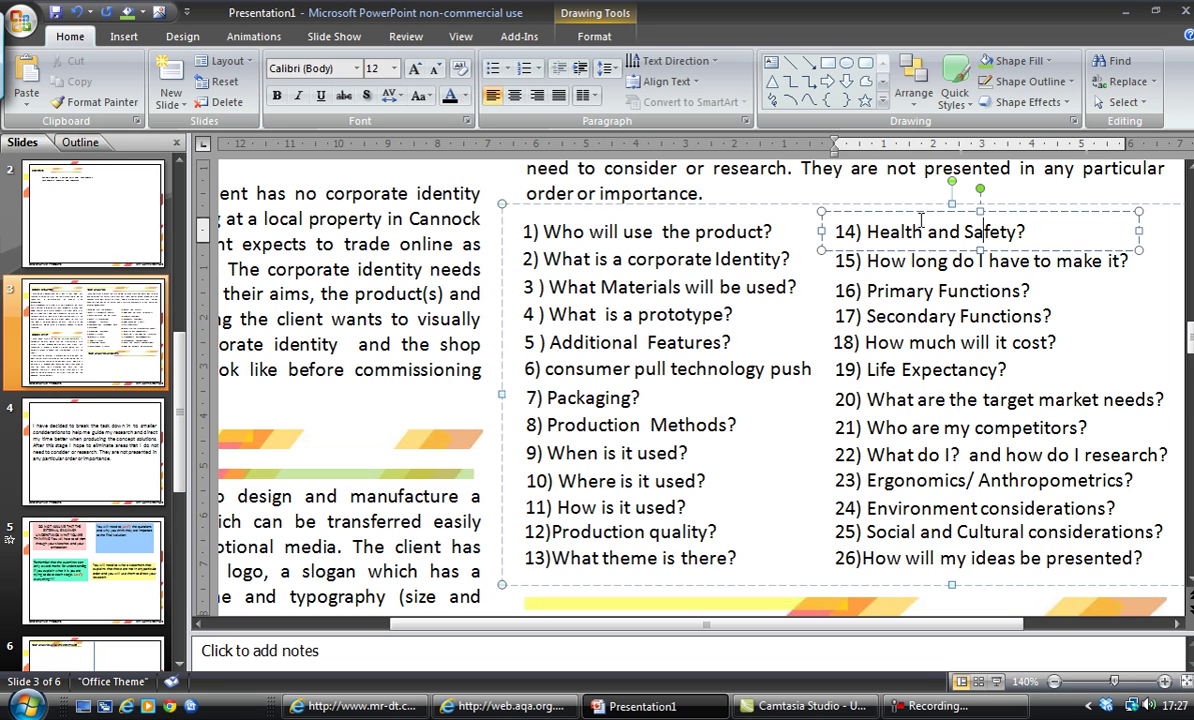
{"action": "left_click", "coordinate": [991, 263]}
{"action": "key", "text": "Escape"}
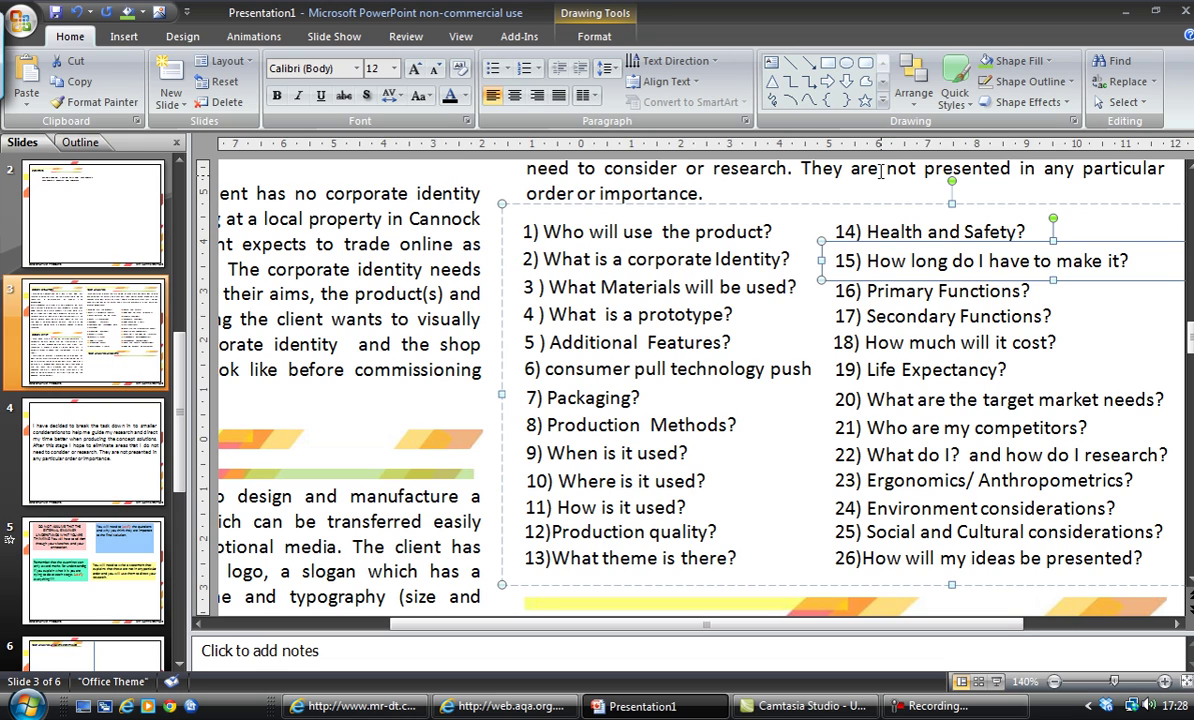
{"action": "left_click", "coordinate": [940, 342]}
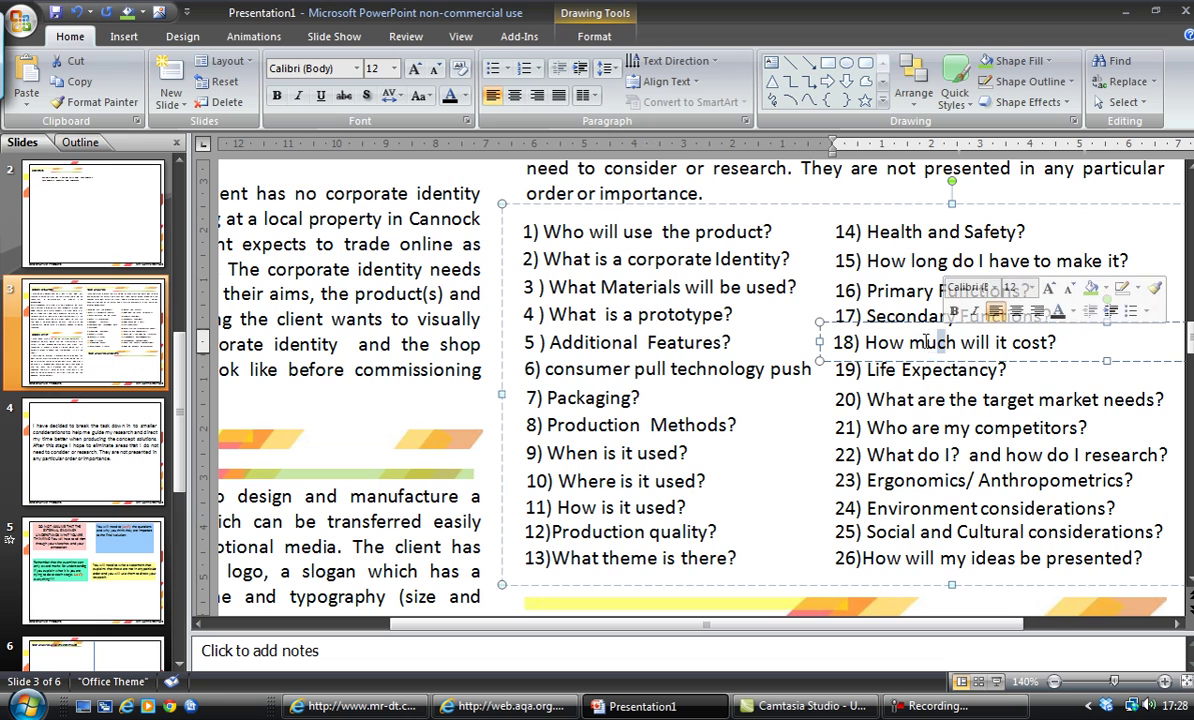
{"action": "left_click", "coordinate": [936, 380]}
{"action": "key", "text": "Escape"}
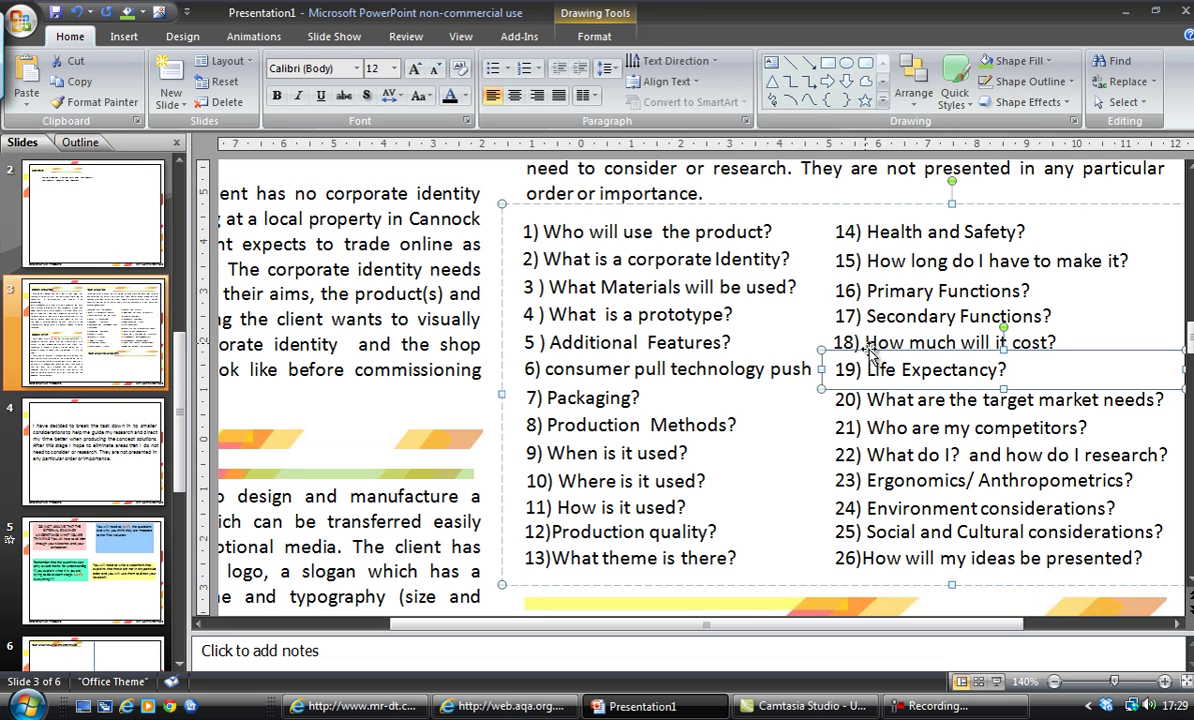
{"action": "left_click", "coordinate": [888, 398]}
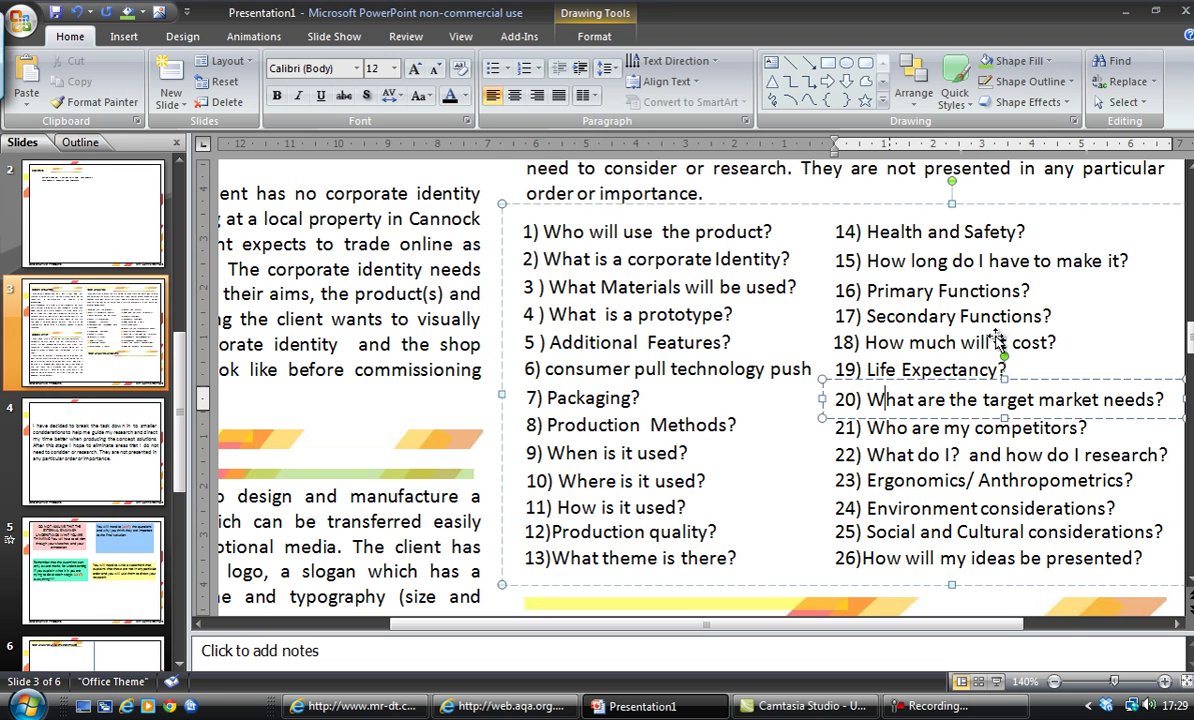
{"action": "left_click", "coordinate": [970, 428]}
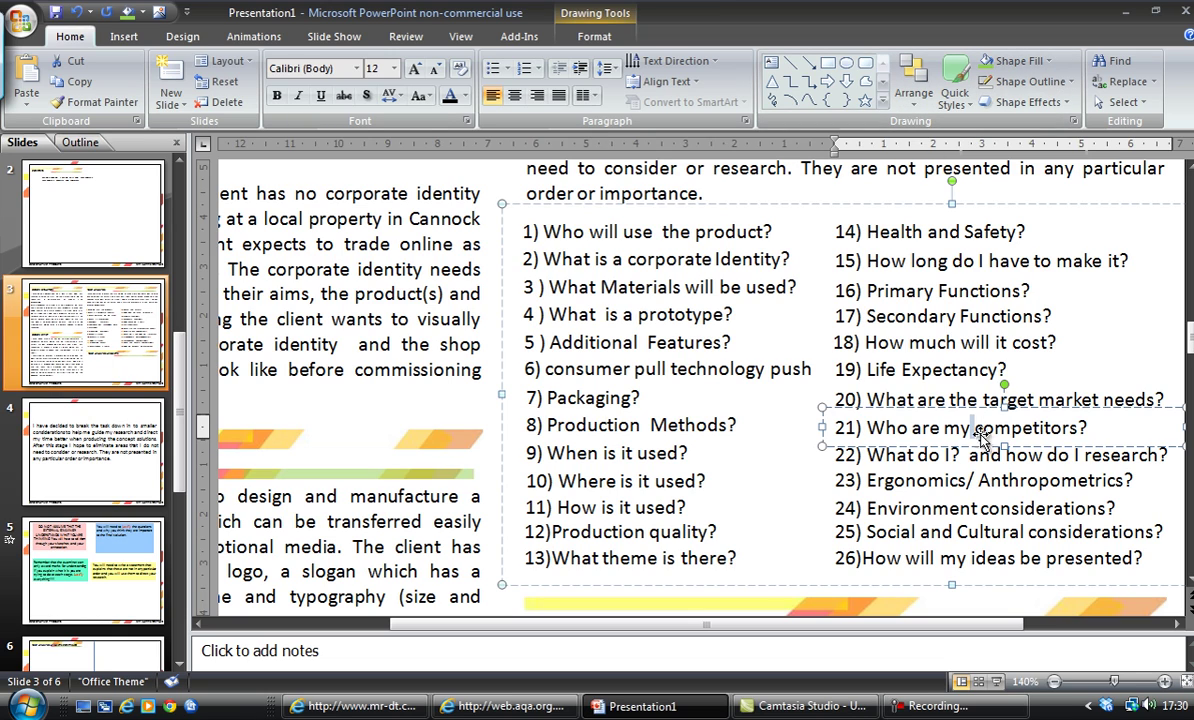
{"action": "left_click", "coordinate": [995, 456]}
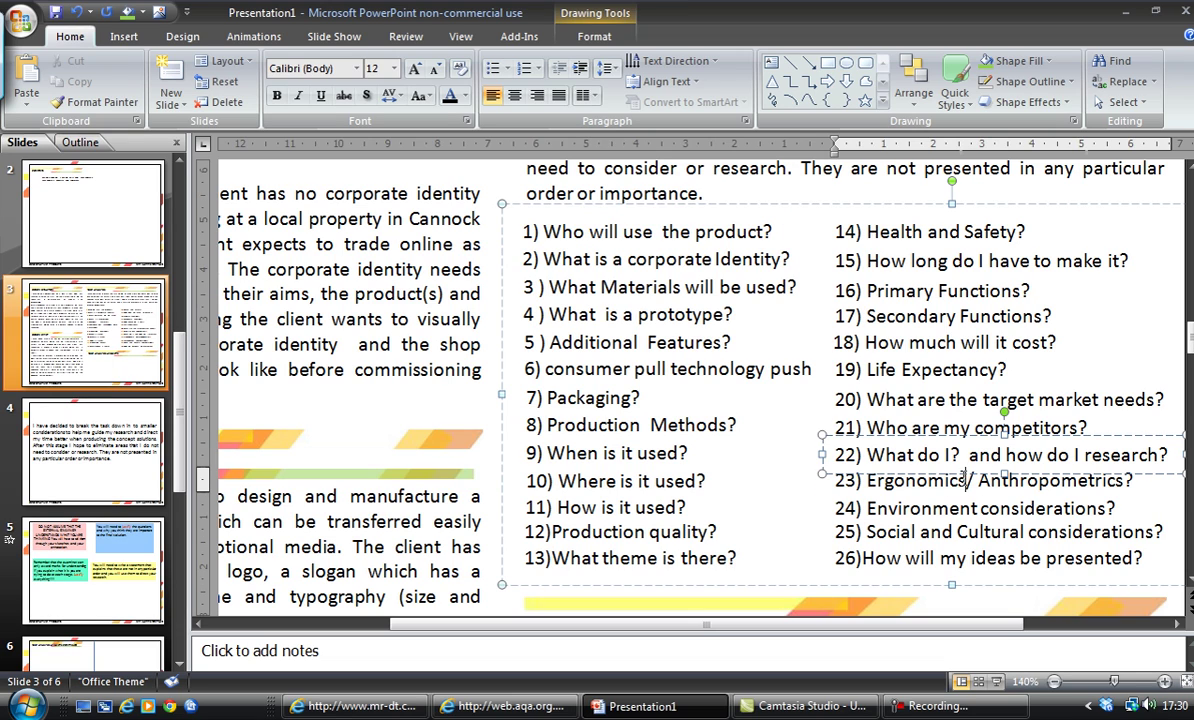
{"action": "left_click", "coordinate": [966, 481]}
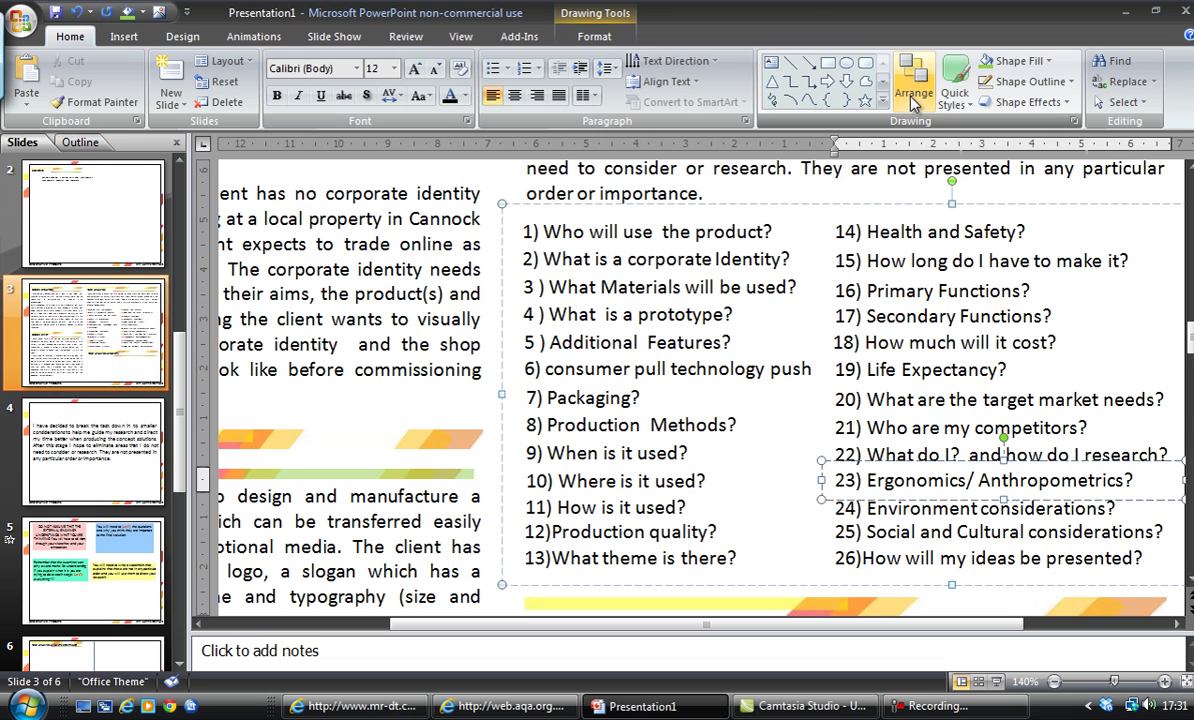
{"action": "left_click", "coordinate": [980, 508]}
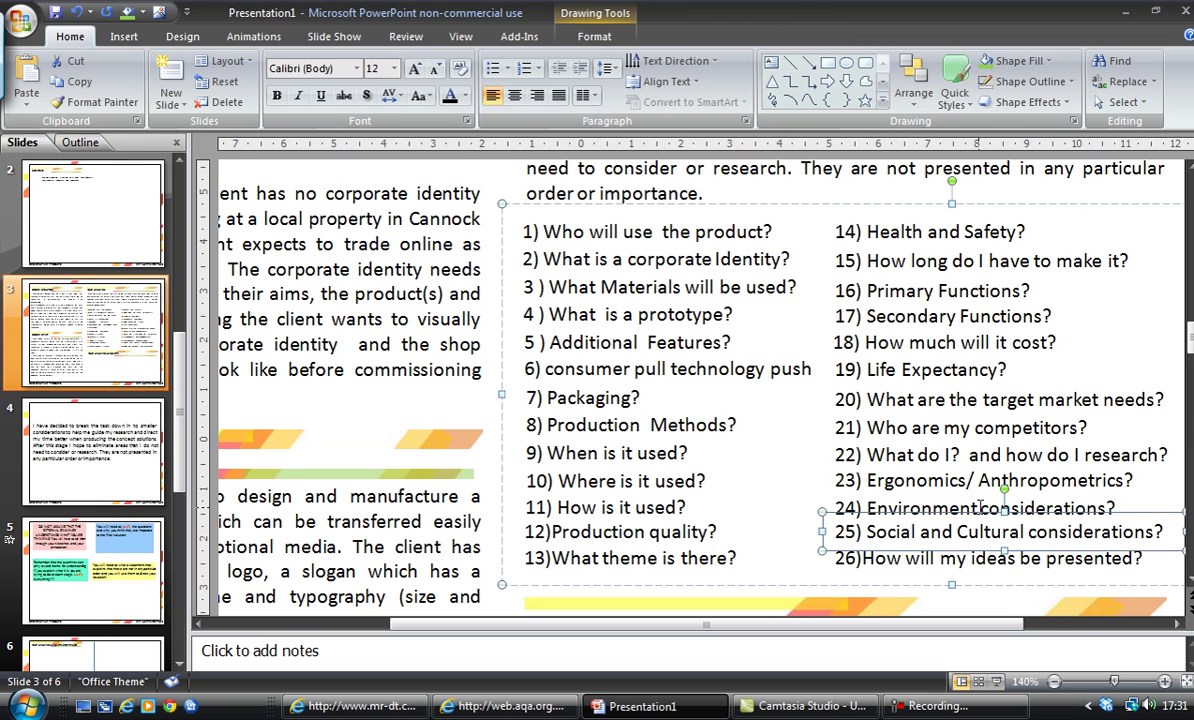
{"action": "left_click", "coordinate": [980, 508]}
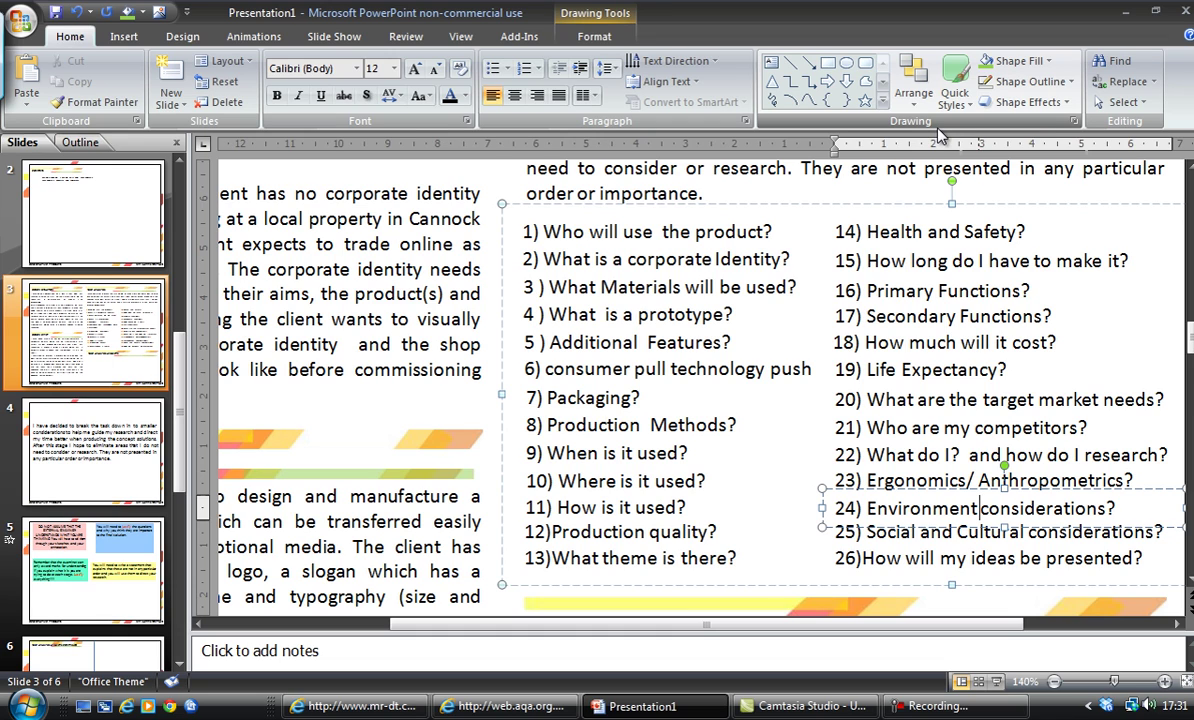
{"action": "left_click", "coordinate": [1100, 541]}
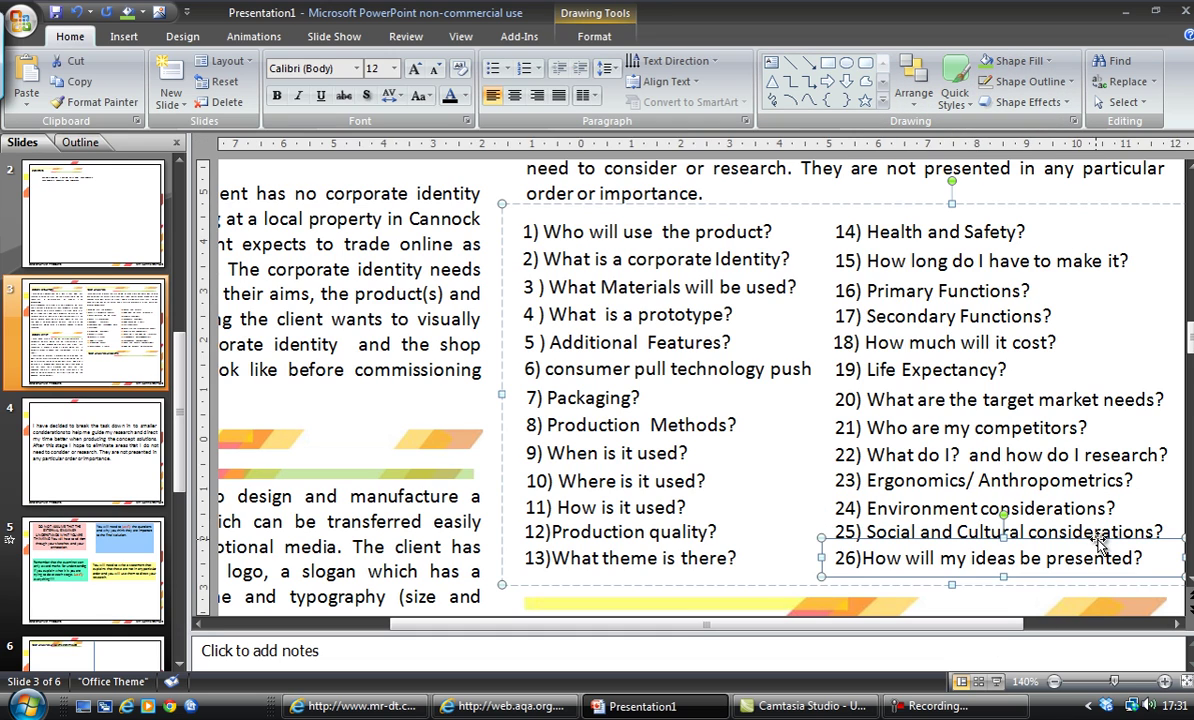
{"action": "left_click", "coordinate": [1145, 512]}
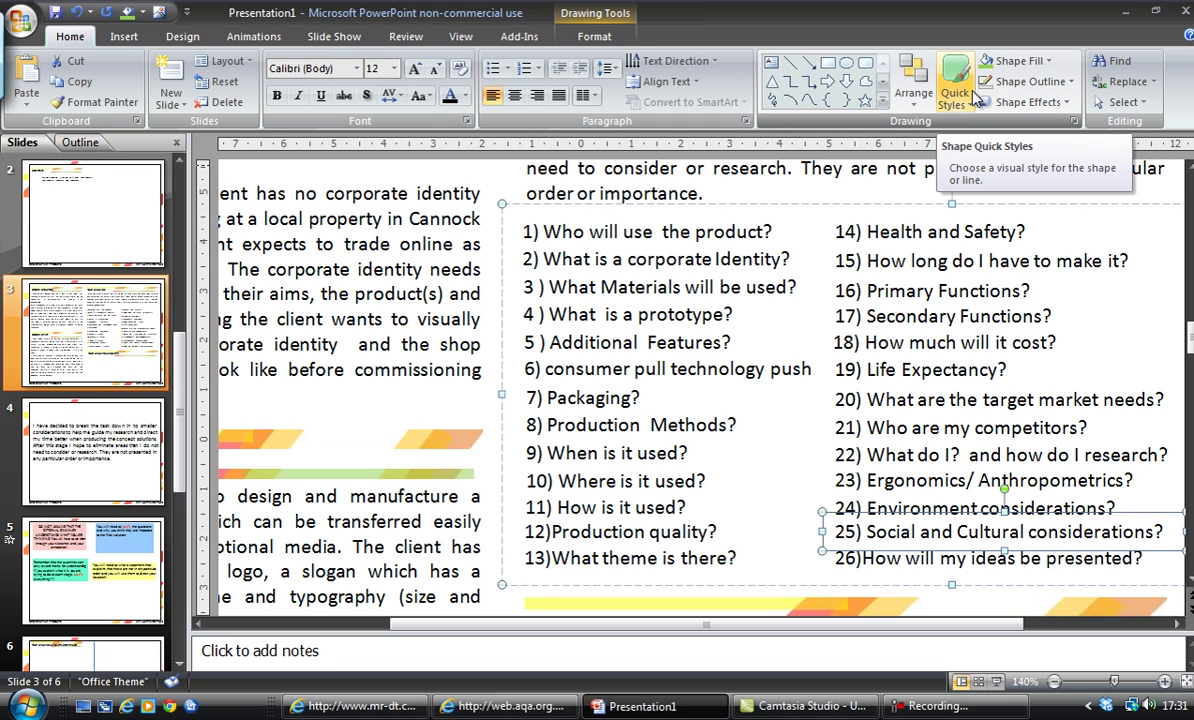